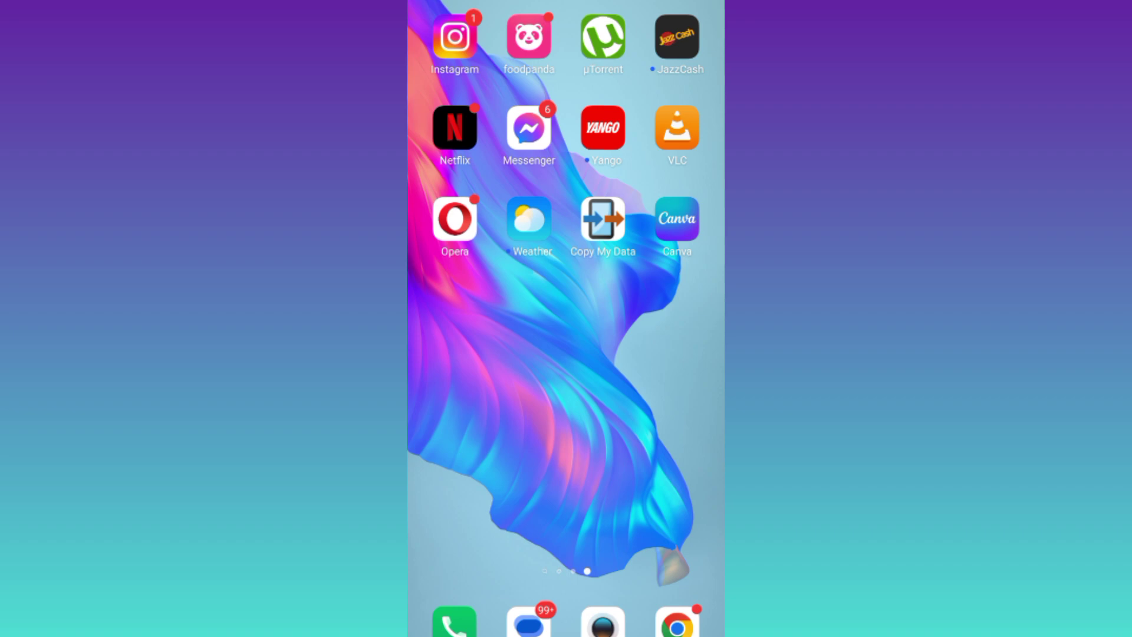
- Open the Instagram DM inbox and switch on airplane mode from quick settings
click(455, 37)
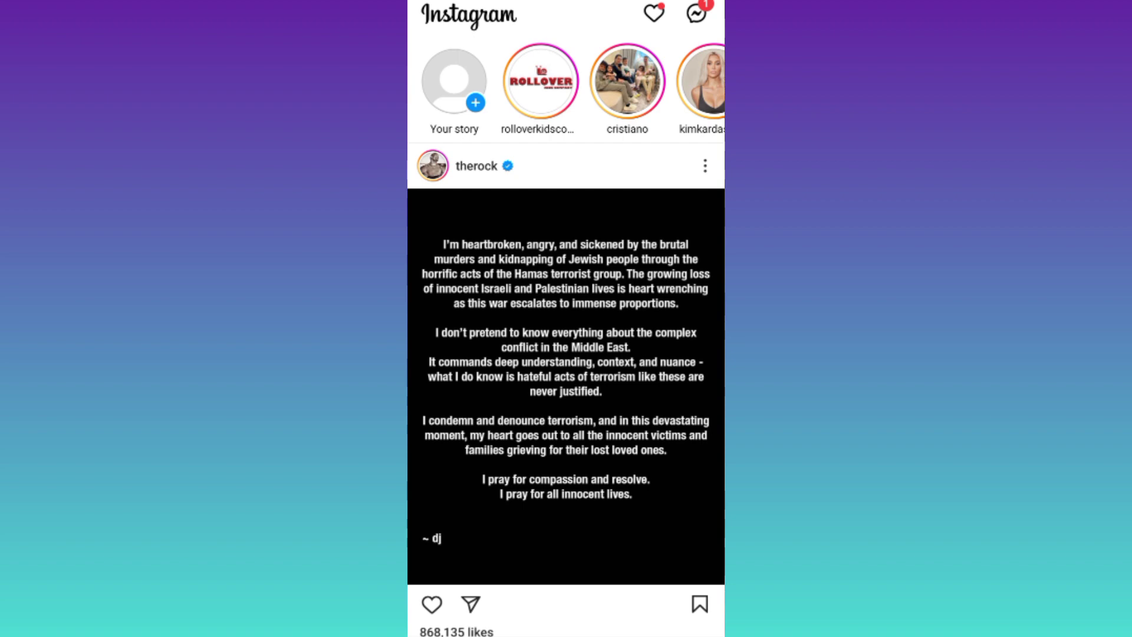
click(698, 14)
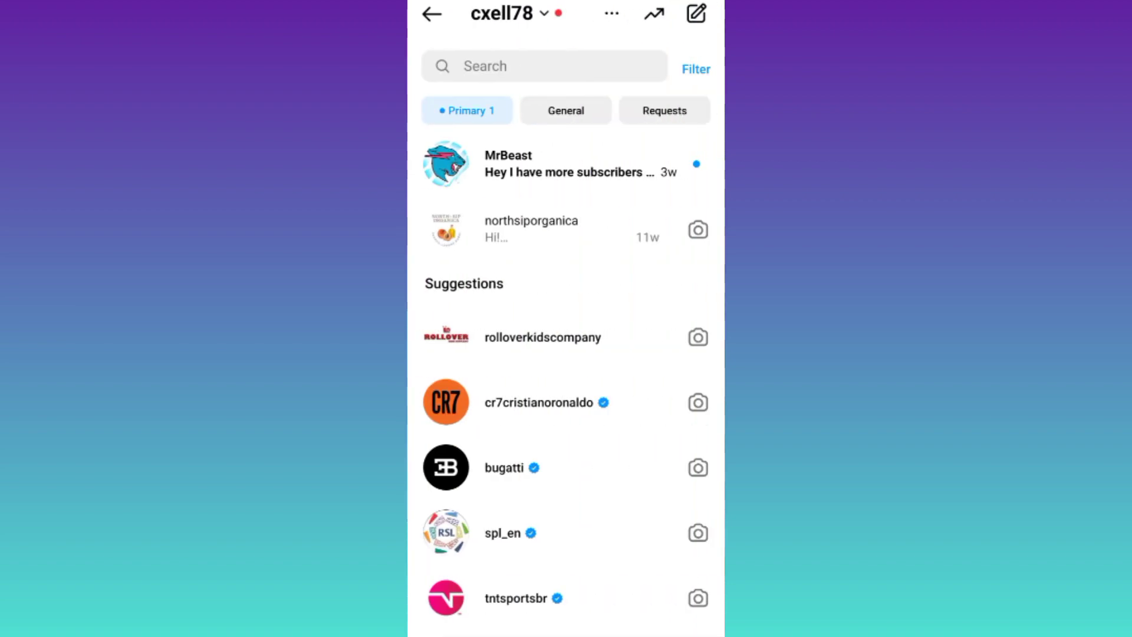
drag(619, 3, 619, 354)
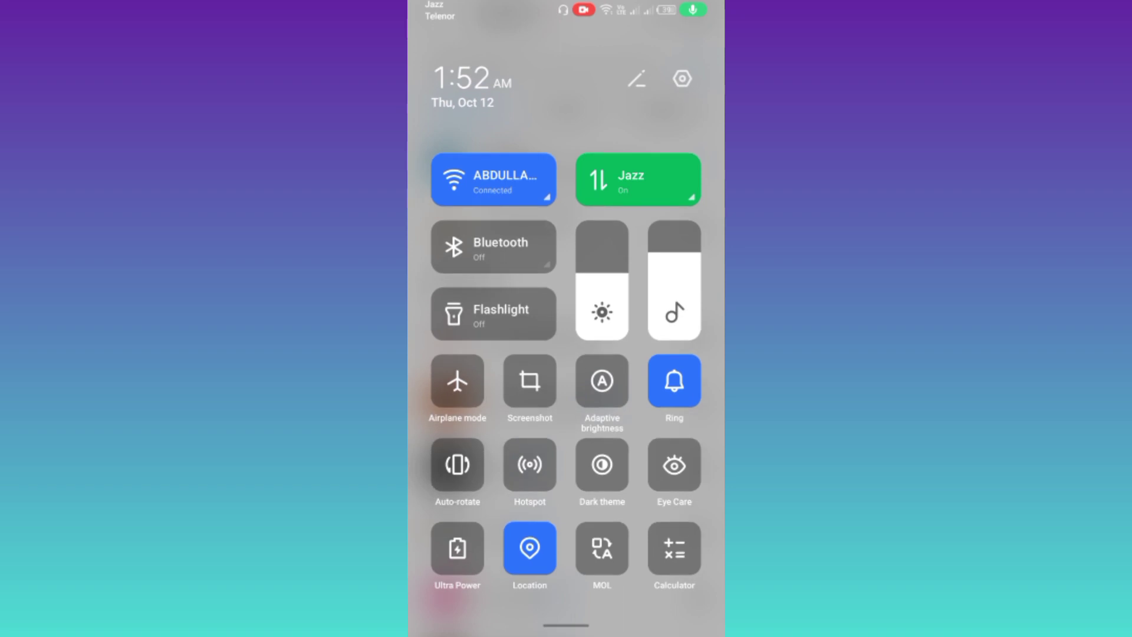
click(457, 381)
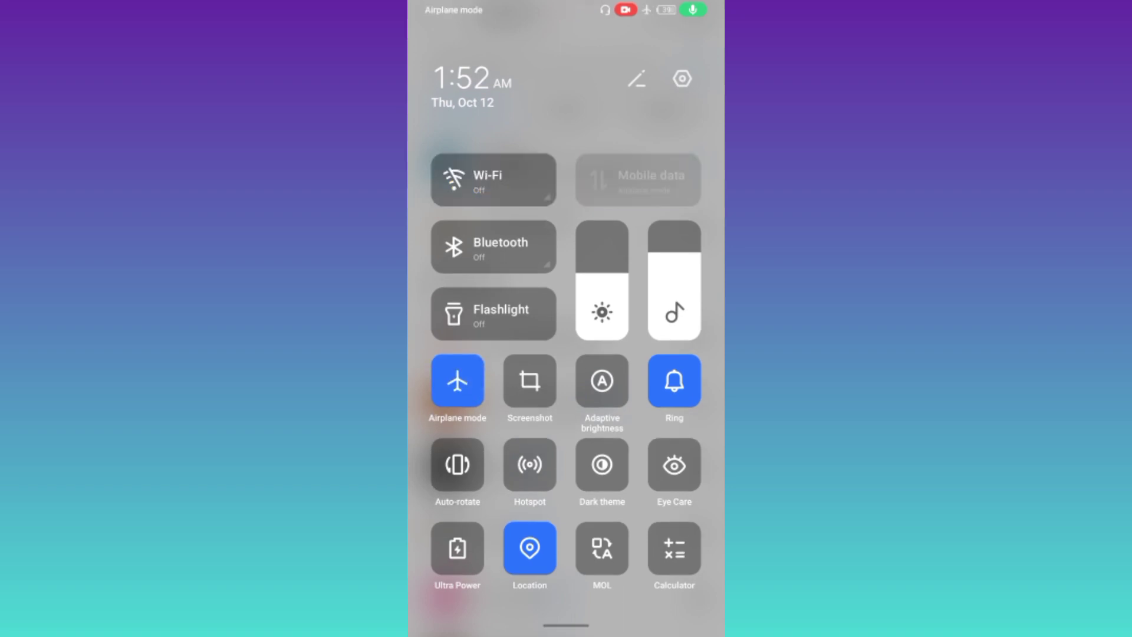
key(Escape)
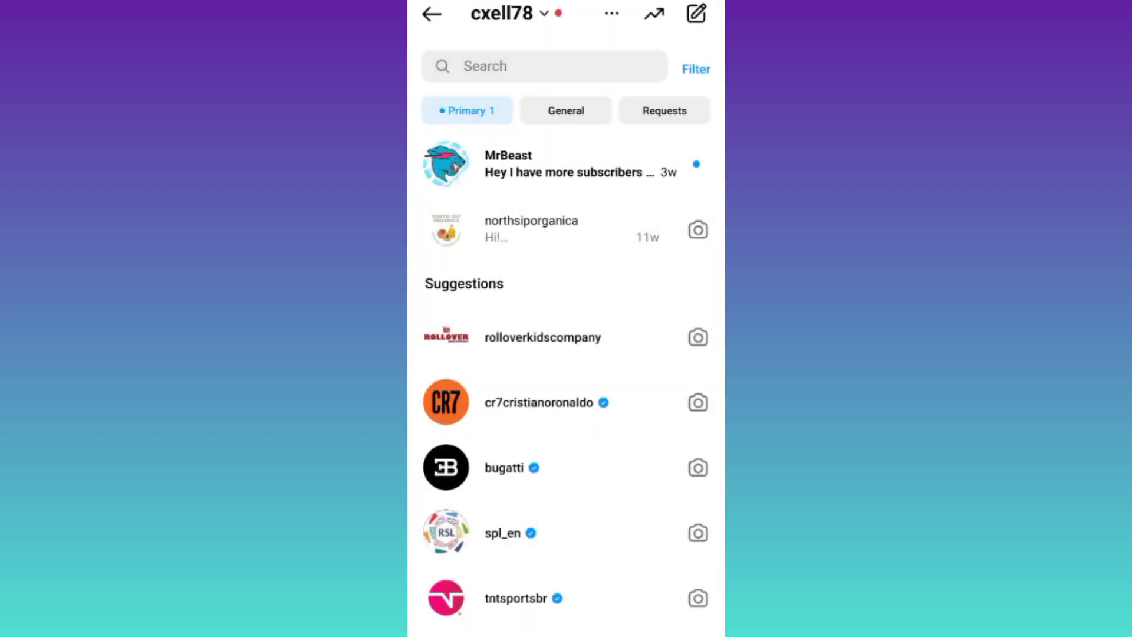
- Read the MrBeast conversation offline, then close Instagram from recent apps and return home
click(565, 164)
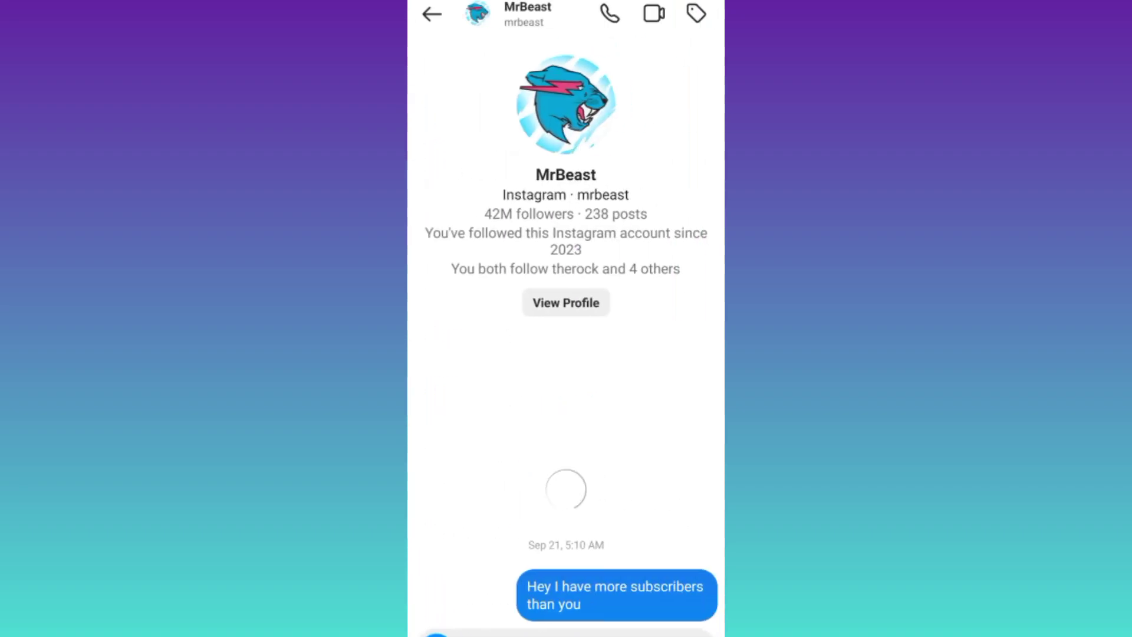
drag(567, 628, 619, 443)
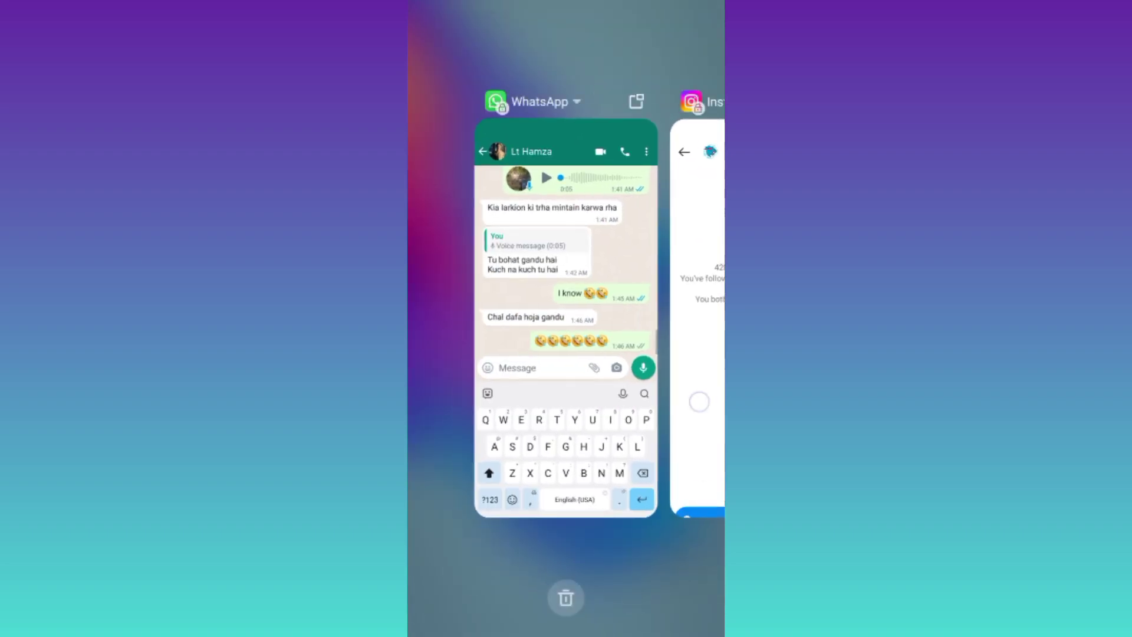
key(Home)
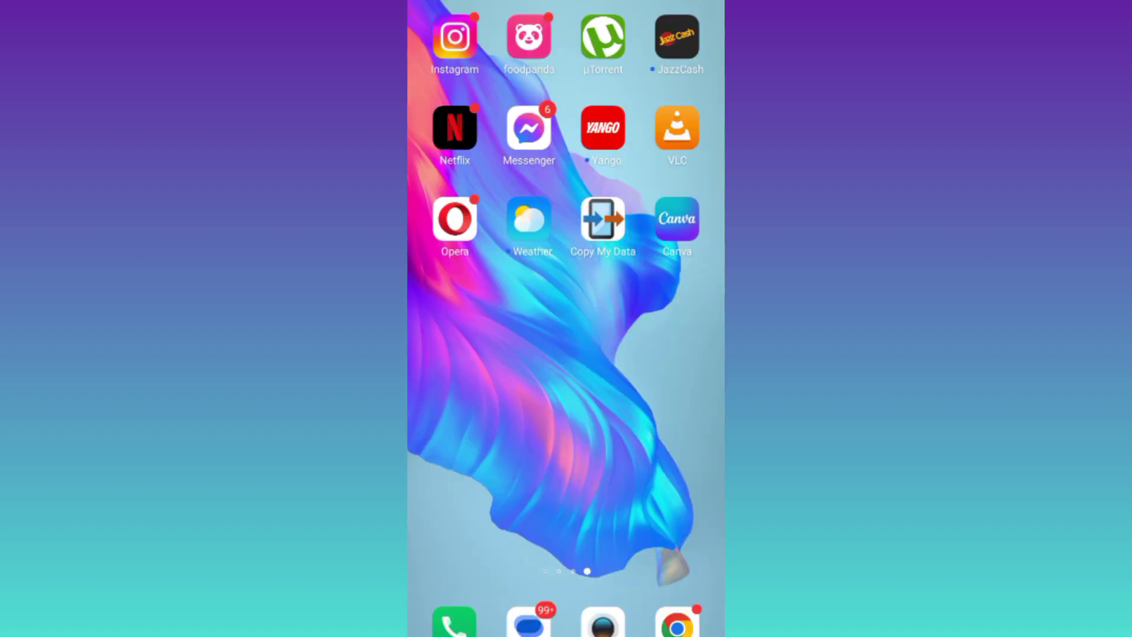
- Turn off the Airplane mode tile in quick settings from the home screen
drag(673, 4, 672, 355)
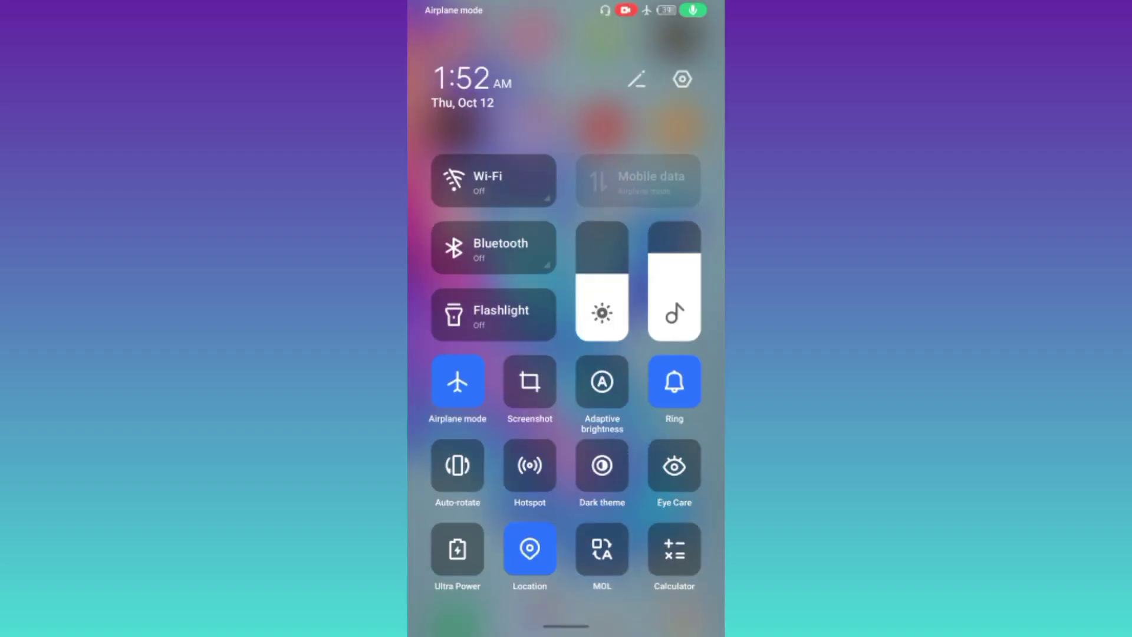
click(458, 383)
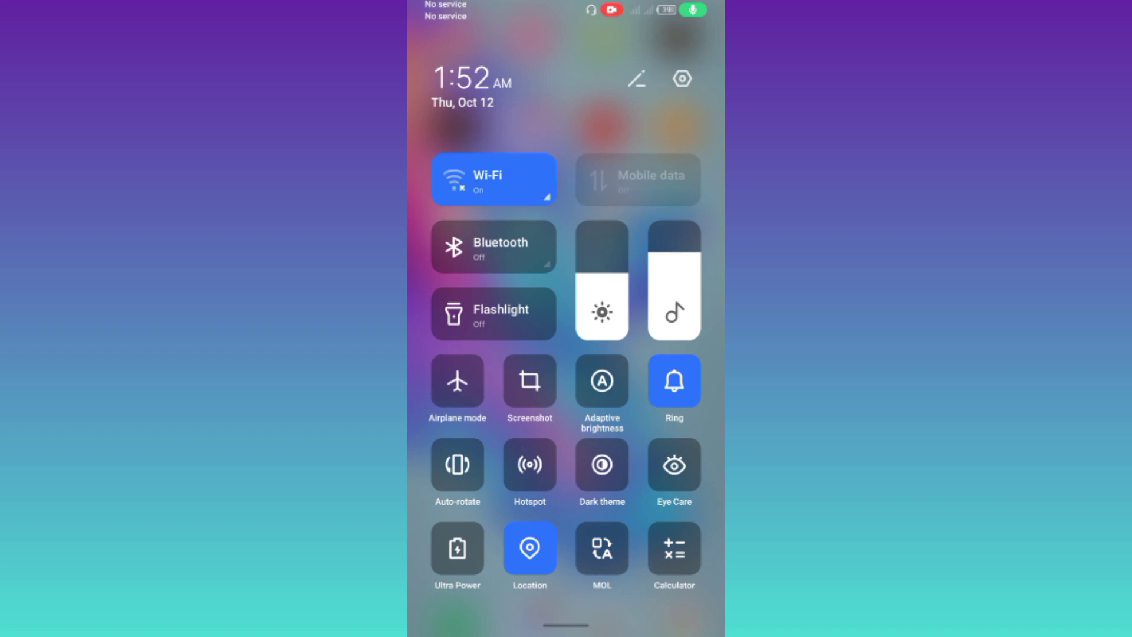